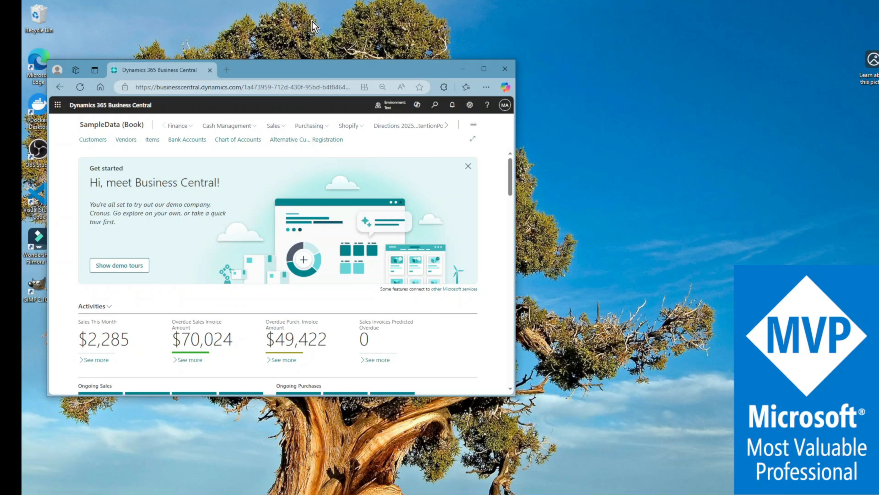
# Step: Enlarge the browser window, search for "retention policies" and open the Retention Policies page
pyautogui.moveTo(517, 194); pyautogui.dragTo(691, 187)
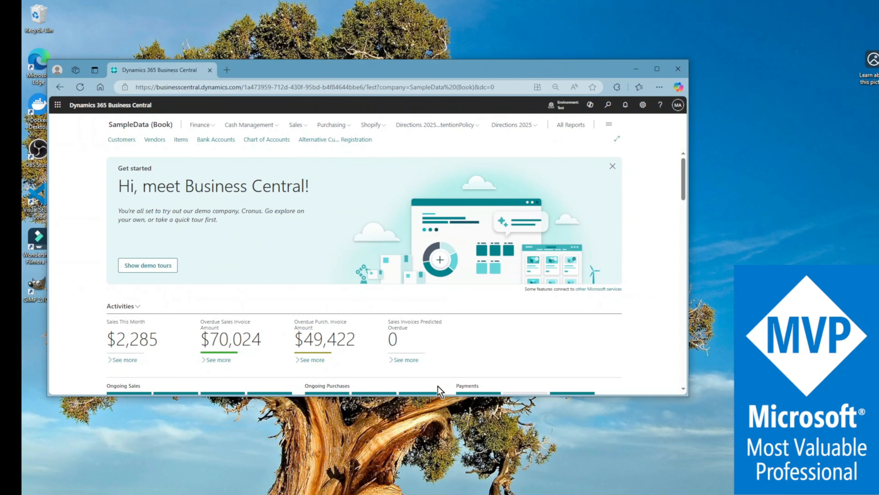
pyautogui.moveTo(446, 400); pyautogui.dragTo(438, 494)
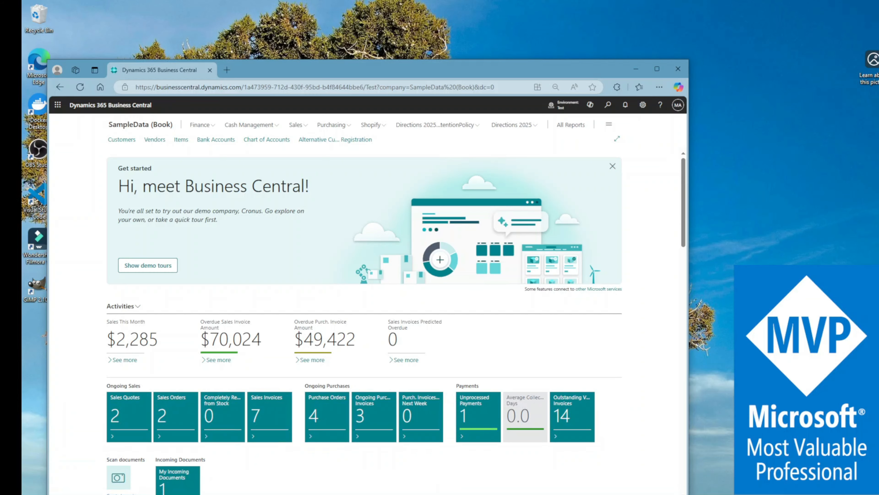
pyautogui.click(608, 105)
pyautogui.write('retent')
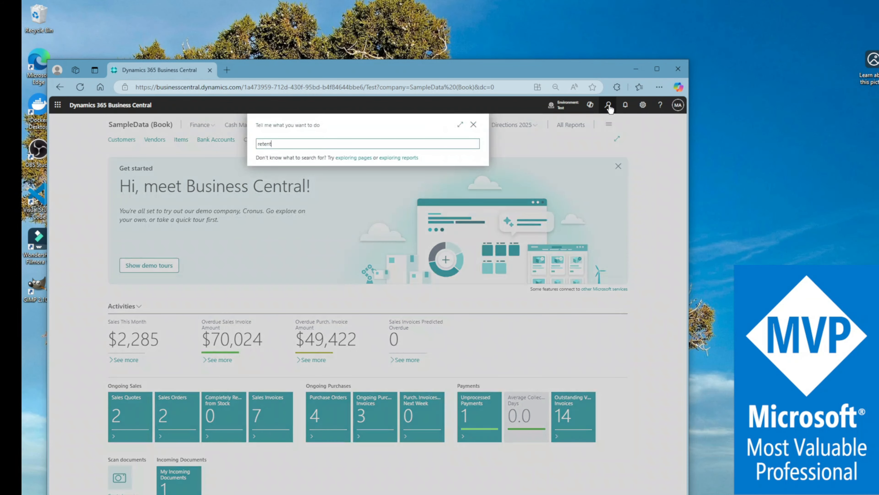
pyautogui.write('ion policies')
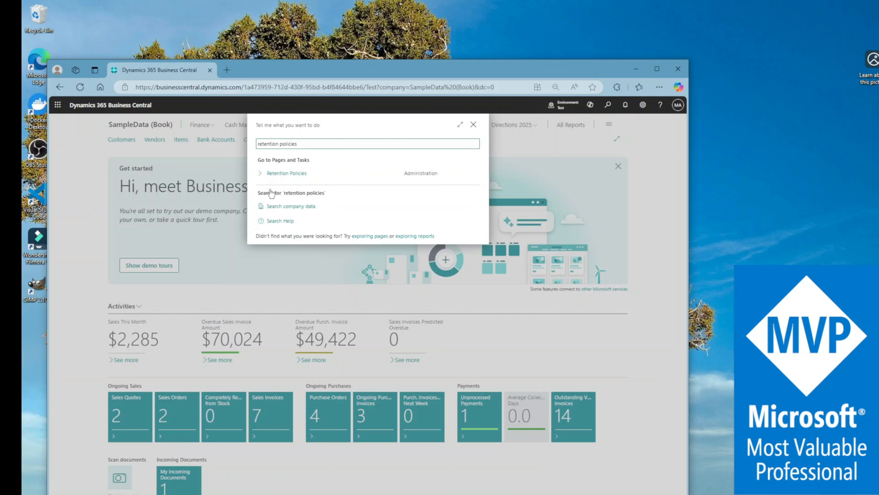
pyautogui.click(293, 176)
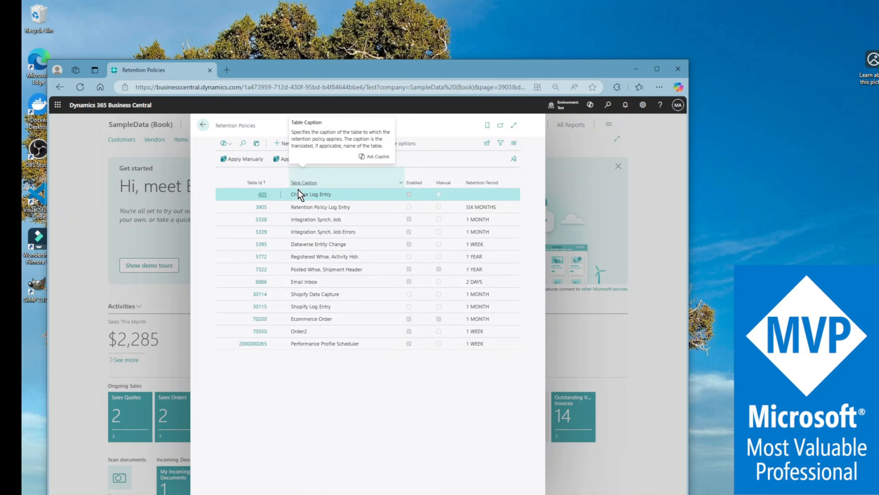
# Step: Look at the Change Log Entry policy card, then review the other tables in the retention policies list
pyautogui.click(262, 195)
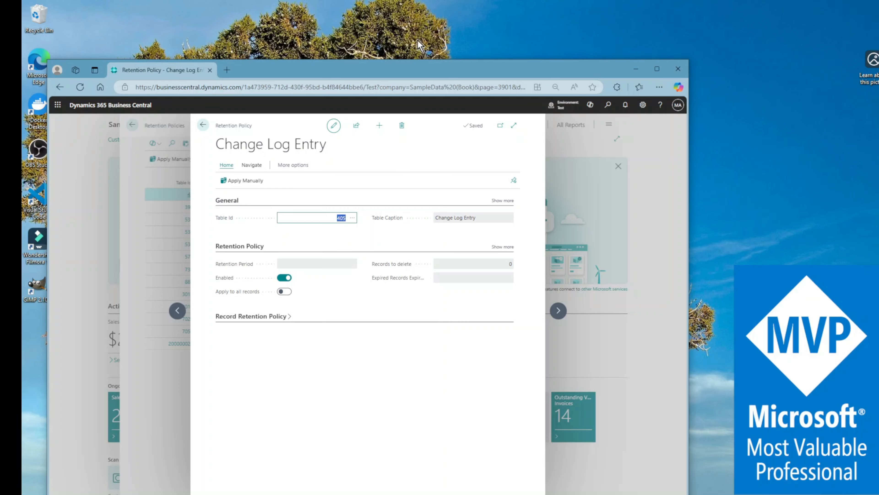
pyautogui.click(203, 125)
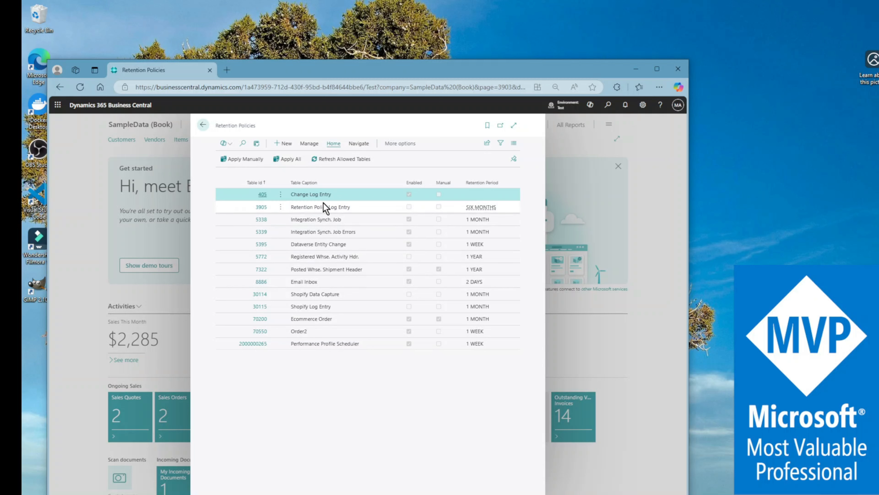
pyautogui.click(327, 210)
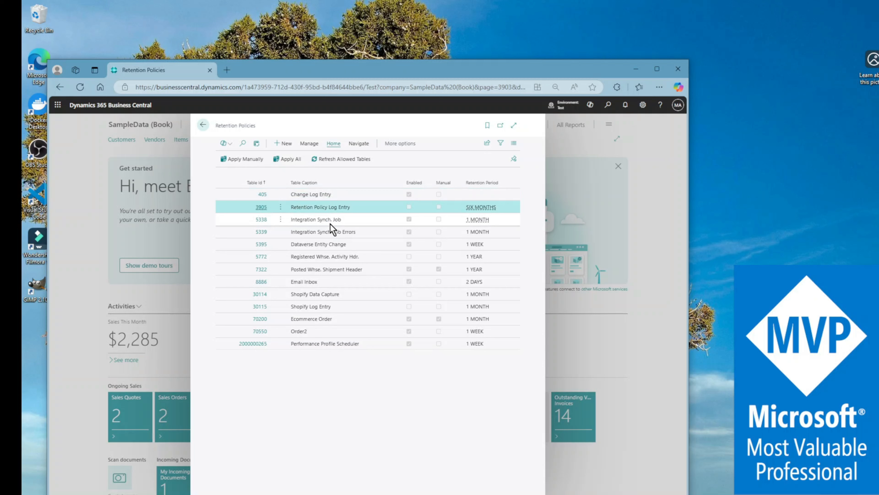
pyautogui.click(341, 219)
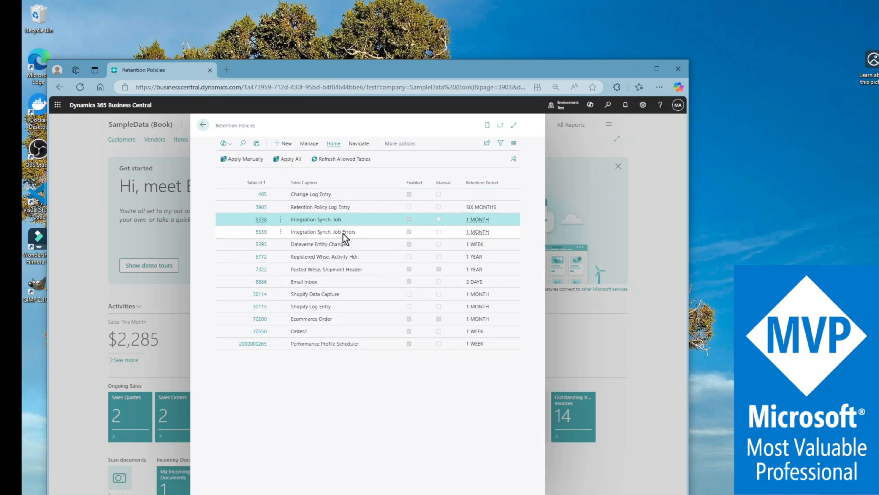
pyautogui.click(344, 209)
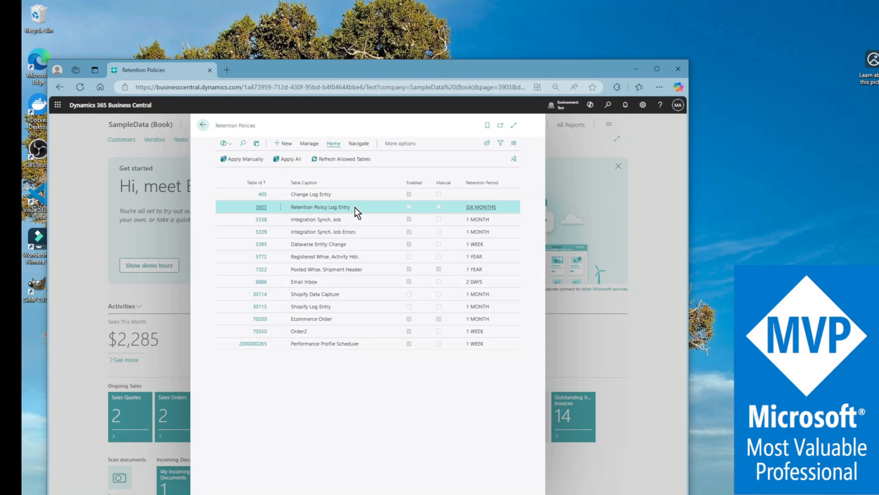
pyautogui.click(322, 256)
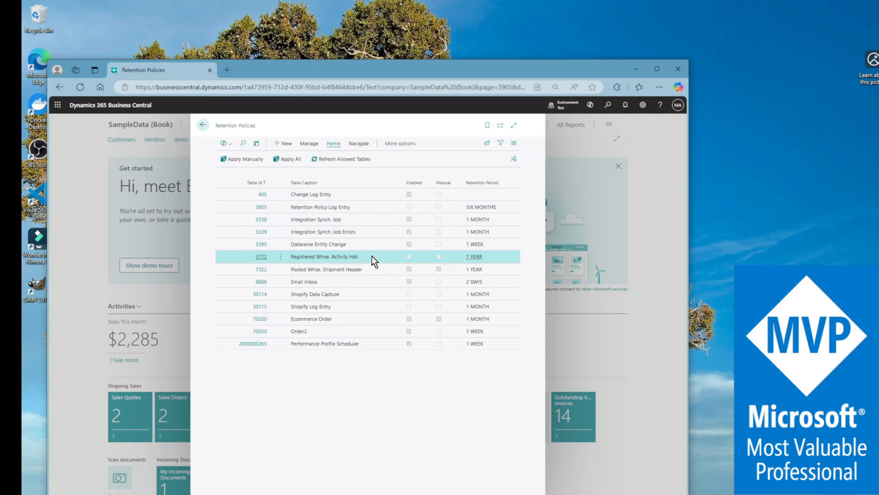
pyautogui.click(374, 270)
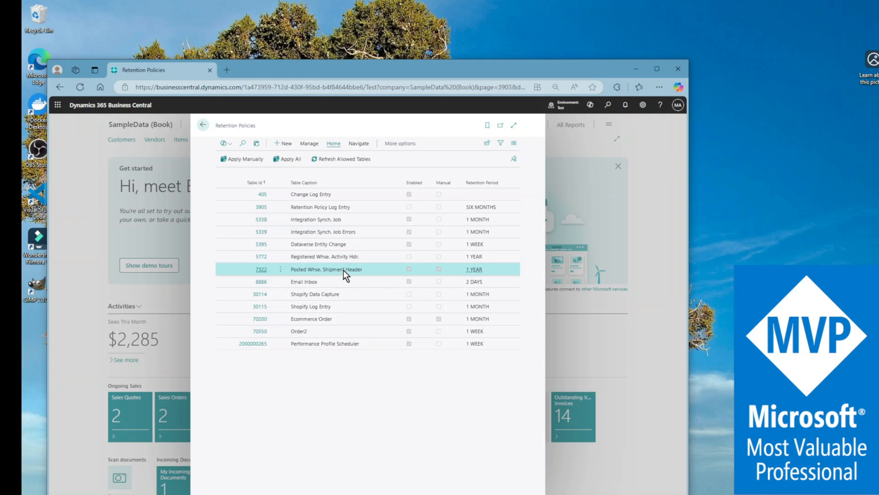
pyautogui.click(312, 283)
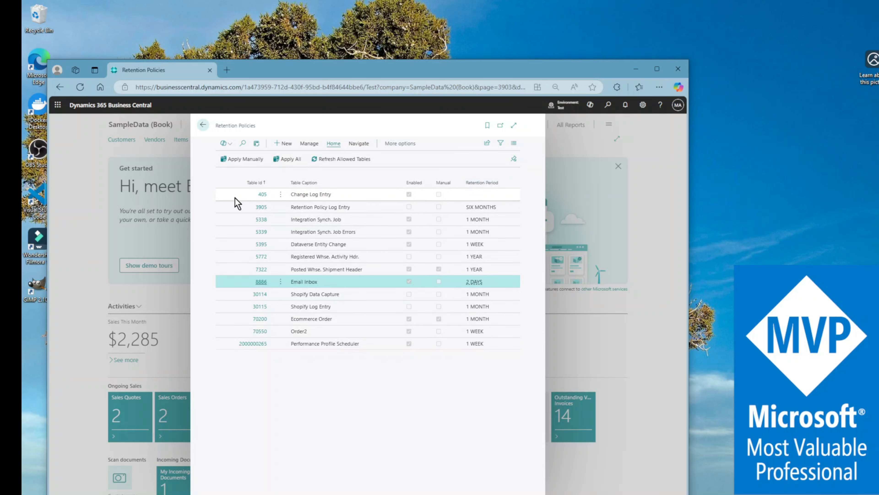
# Step: Examine the Change Log Entry policy's full retention settings, including its date field name, and return to the list
pyautogui.click(263, 195)
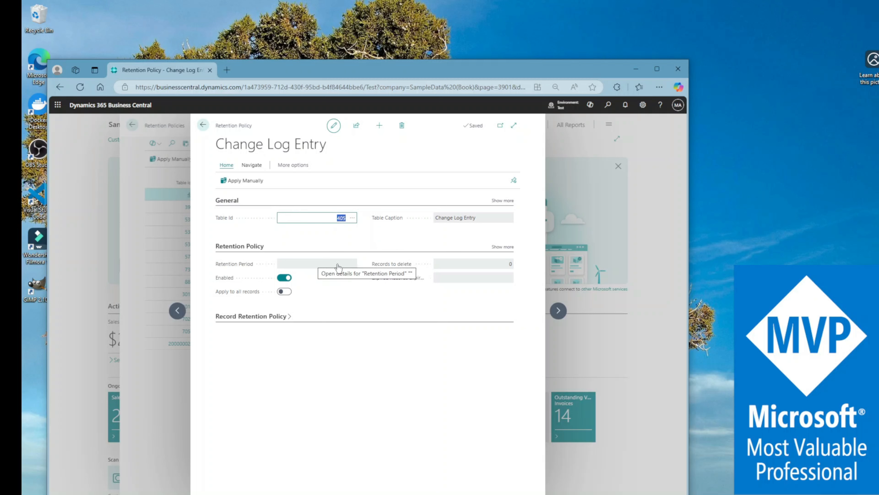
pyautogui.click(504, 247)
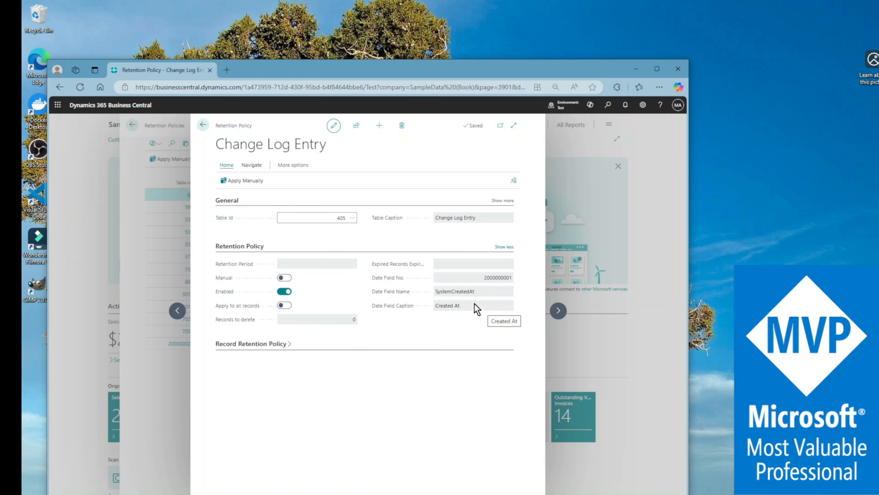
pyautogui.moveTo(456, 290); pyautogui.dragTo(415, 289)
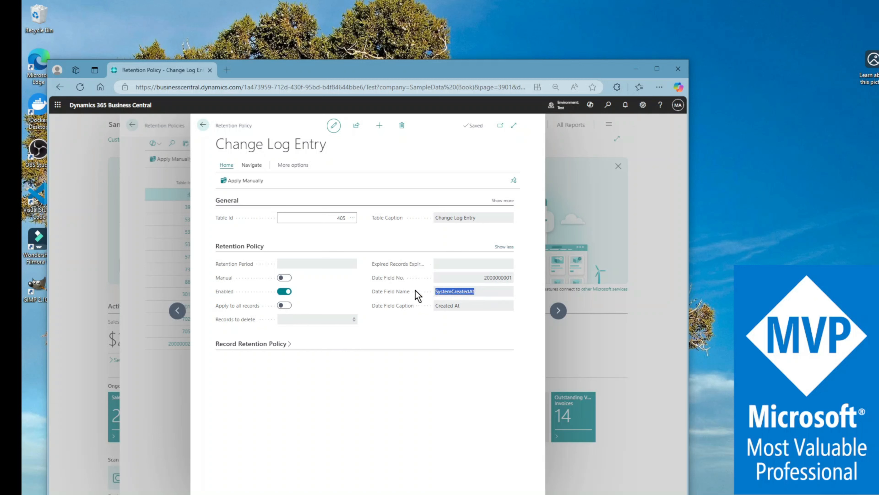
pyautogui.click(408, 317)
pyautogui.moveTo(408, 313)
pyautogui.click(202, 124)
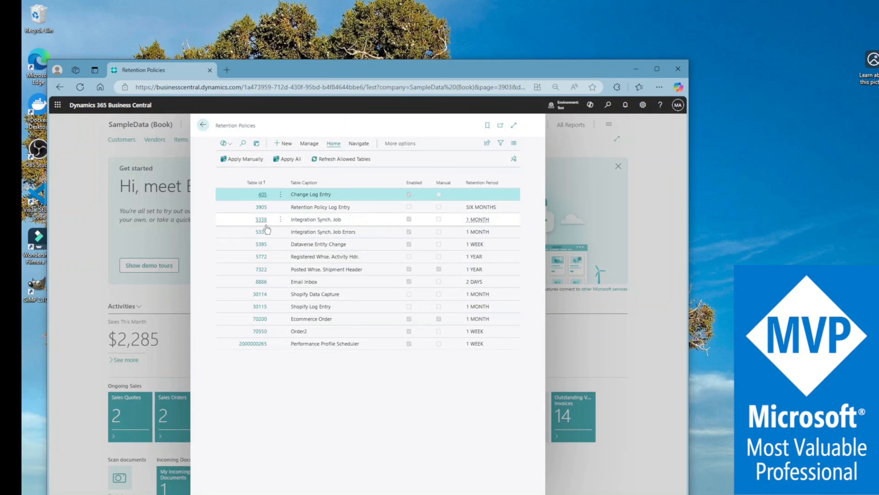
# Step: Open the Retention Policy Log Entry policy and examine its table ID and date field name
pyautogui.click(265, 209)
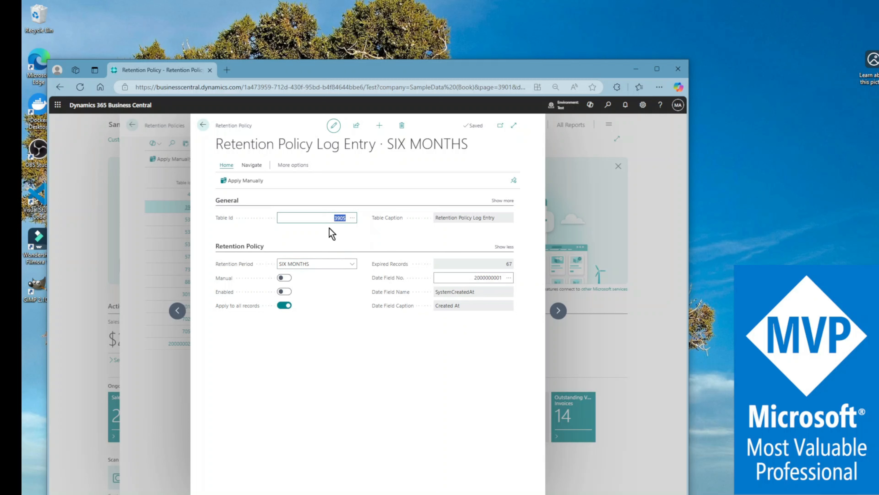
pyautogui.moveTo(338, 218); pyautogui.dragTo(345, 221)
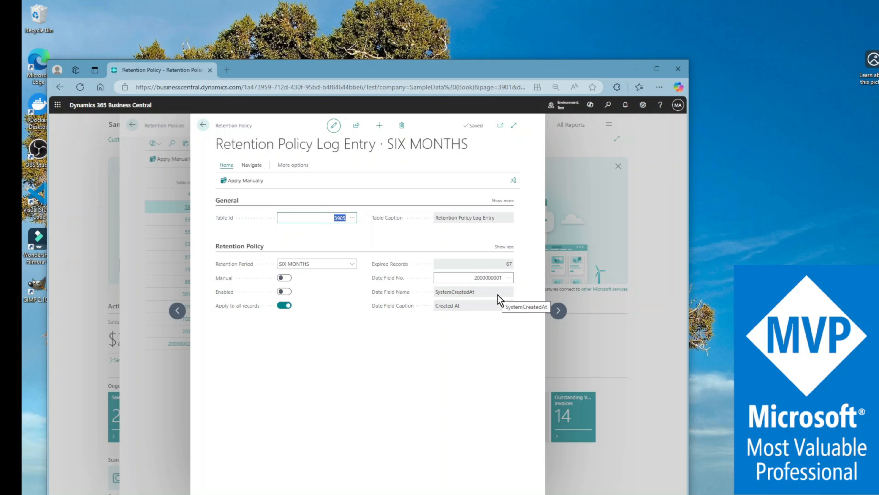
pyautogui.click(485, 293)
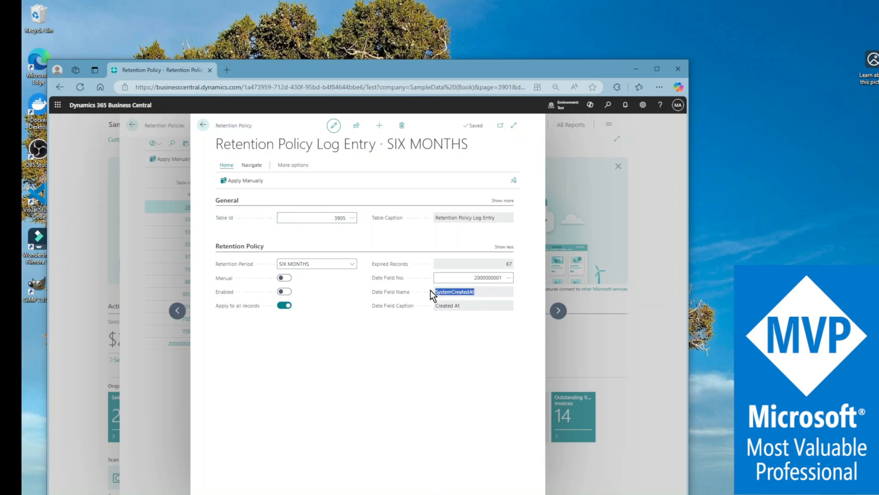
pyautogui.click(523, 340)
# Step: Review the schedule of the Retention Policy JQ job queue entry from the policy card and return to the policy
pyautogui.click(251, 166)
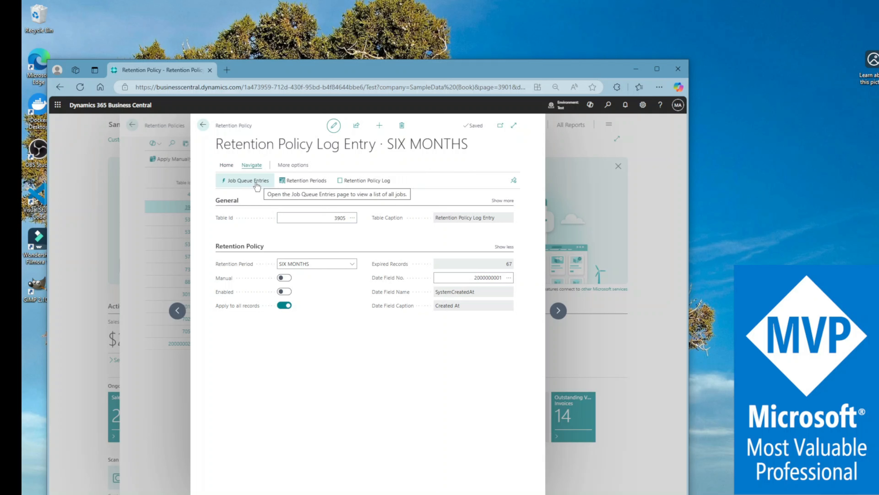
pyautogui.click(256, 186)
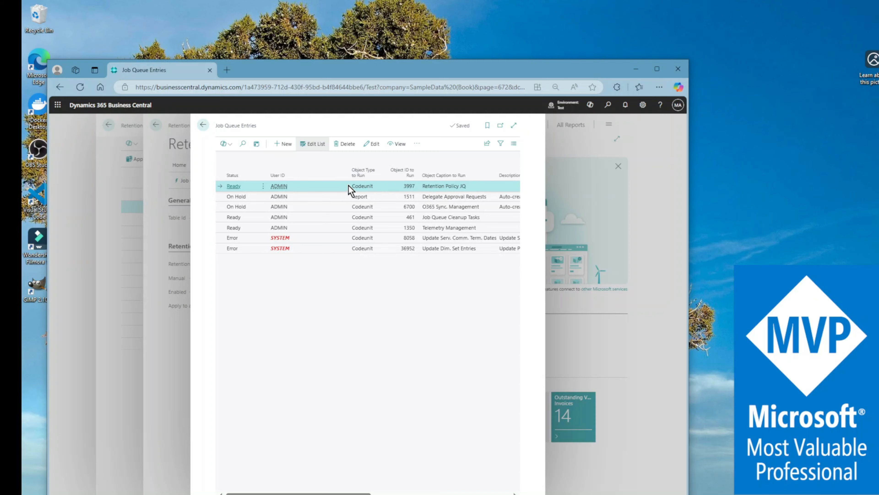
pyautogui.click(244, 187)
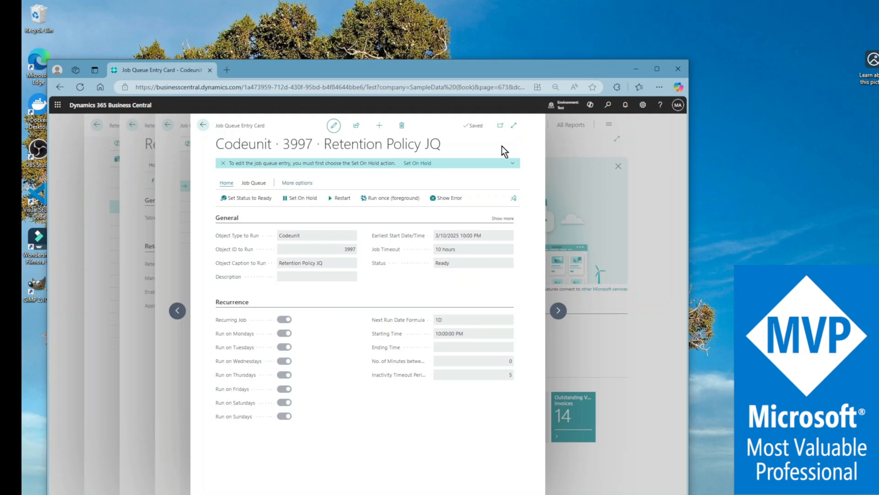
pyautogui.click(204, 126)
pyautogui.click(203, 125)
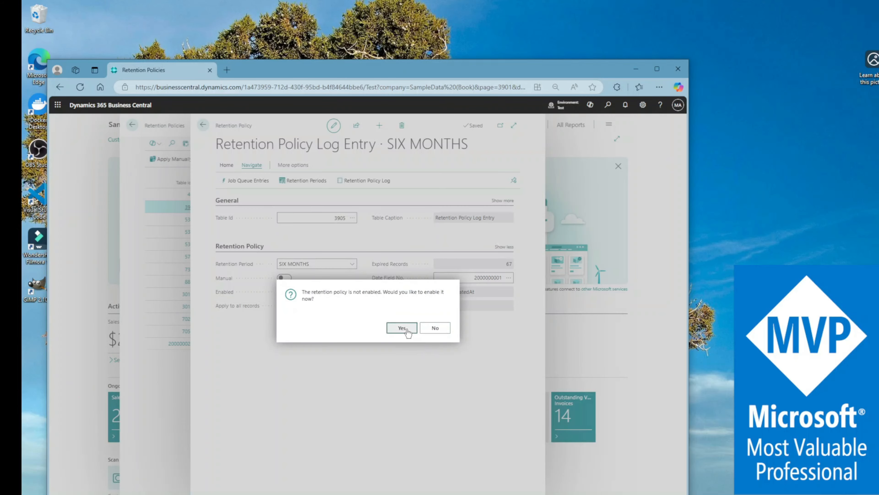
# Step: Enable the Retention Policy Log Entry policy on closing it and check its card
pyautogui.click(401, 328)
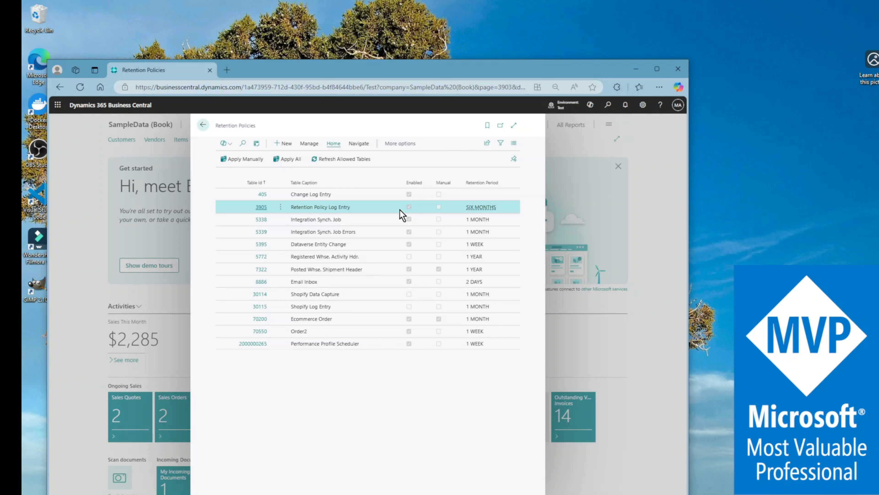
pyautogui.click(261, 206)
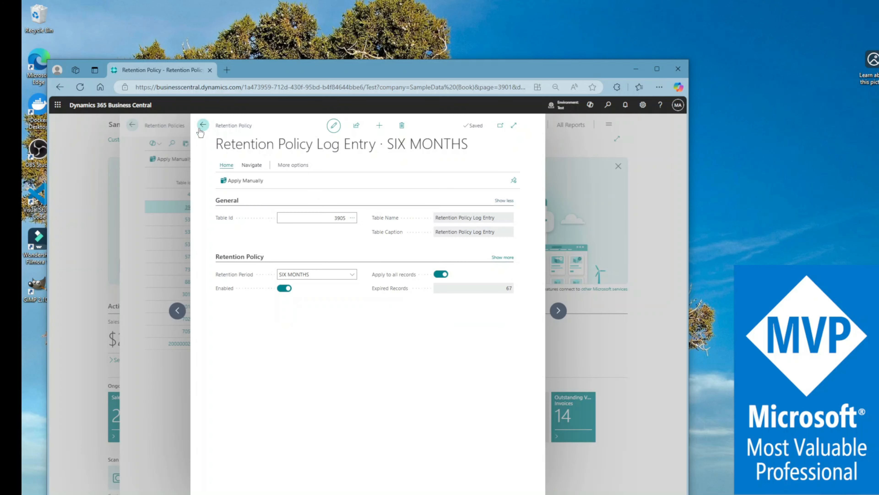
pyautogui.click(203, 125)
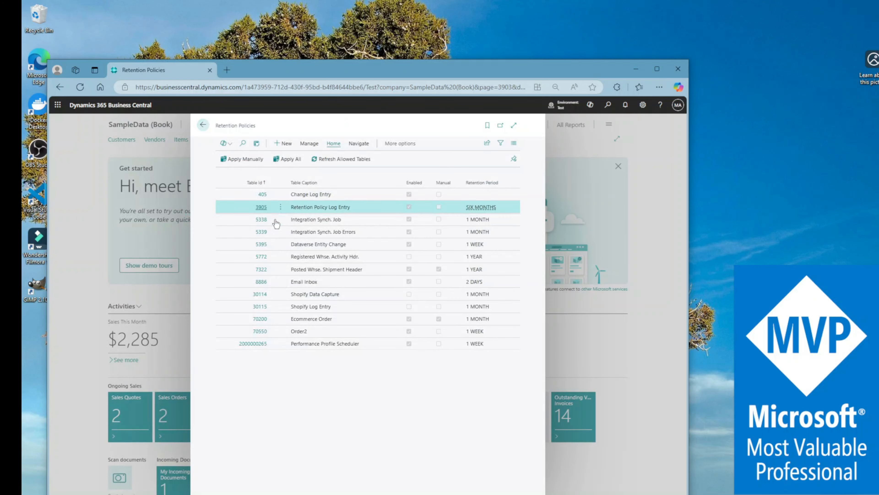
# Step: Turn off Apply to all records in the Registered Whse. Activity Hdr. retention policy
pyautogui.click(263, 256)
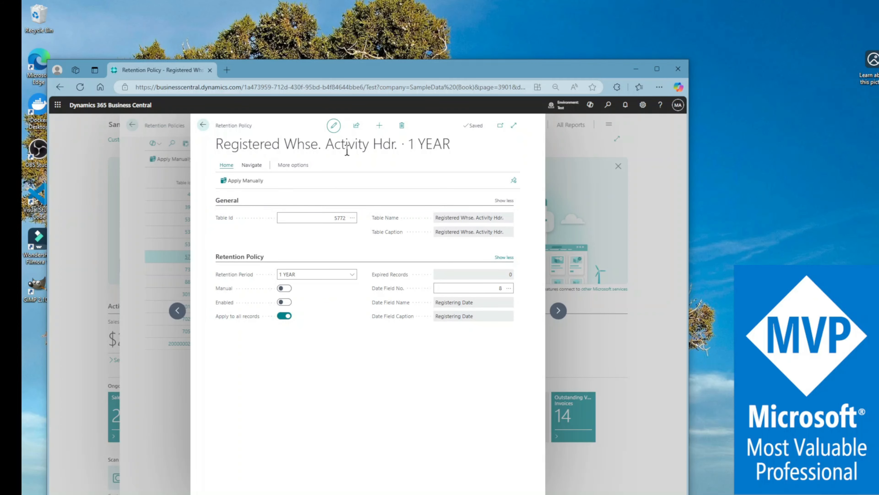
pyautogui.click(284, 316)
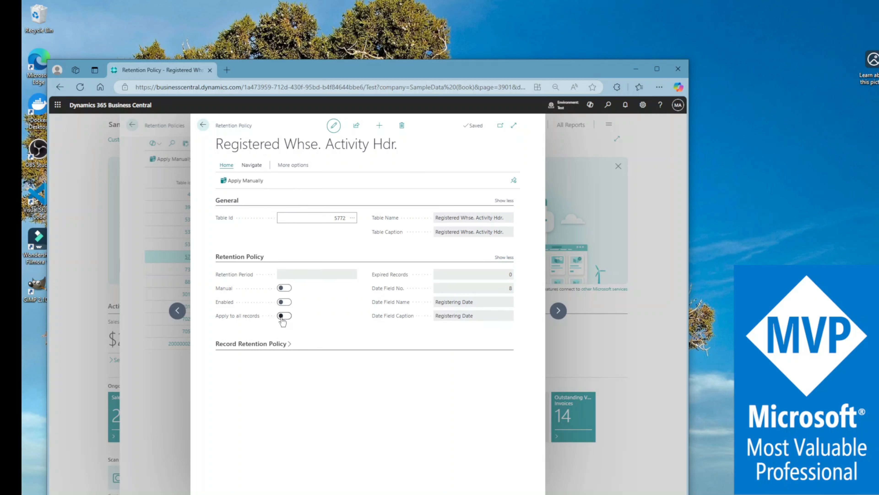
# Step: Browse the fields available for filtering in the Registered Whse. Activity Hdr. record retention line, leaving the filter unset
pyautogui.click(282, 345)
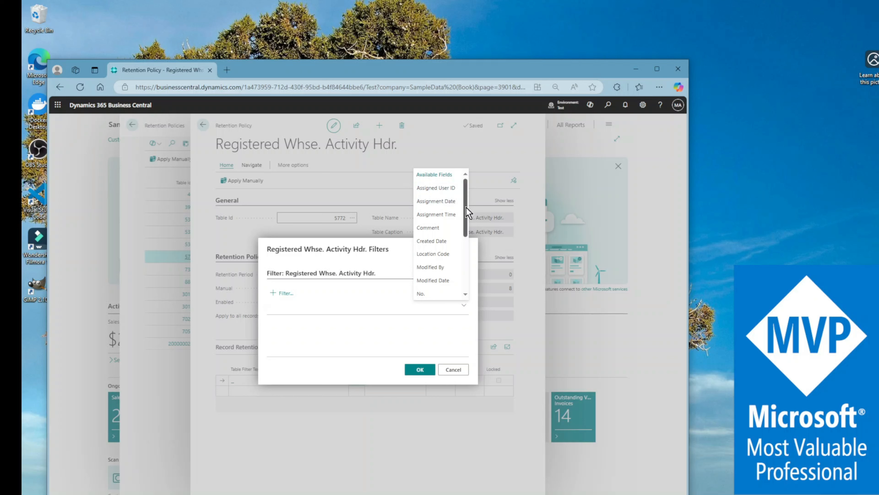
pyautogui.moveTo(466, 208); pyautogui.dragTo(471, 276)
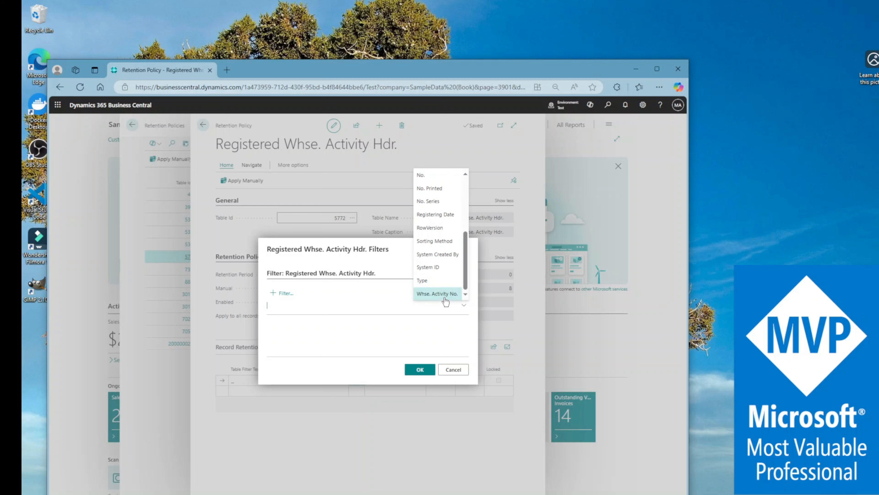
pyautogui.click(396, 352)
pyautogui.click(448, 372)
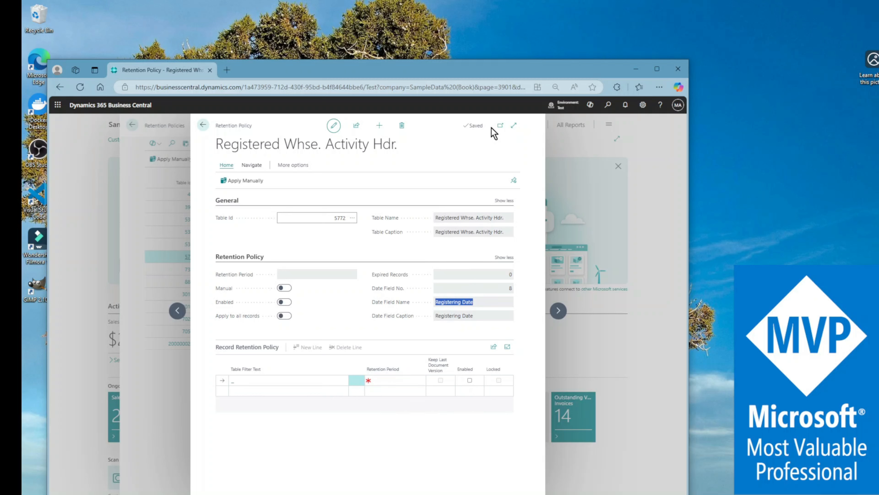
# Step: Close the Registered Whse. Activity Hdr. policy and enable it
pyautogui.click(203, 126)
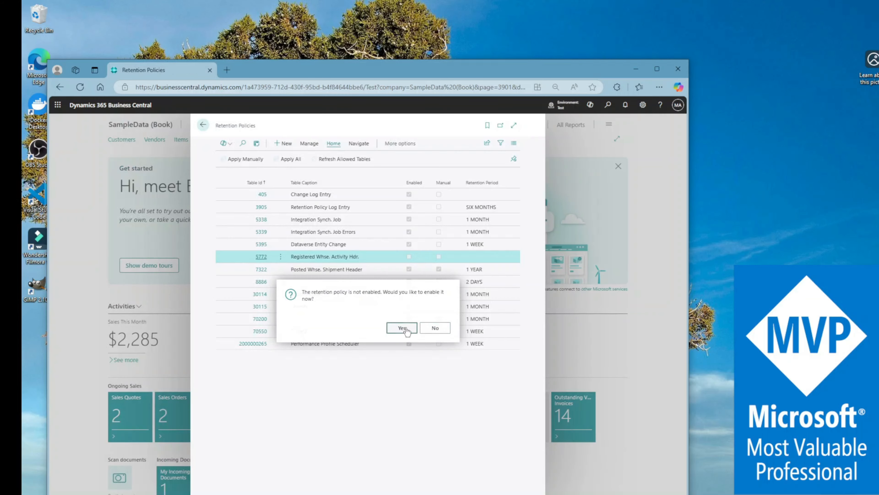
pyautogui.click(402, 328)
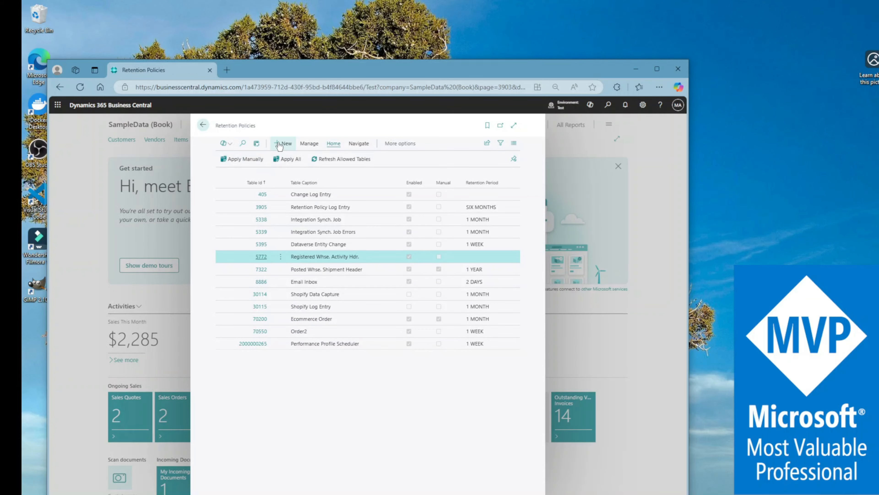
# Step: Start a new retention policy, review the tables that can be selected for it, and close it without choosing one
pyautogui.click(287, 144)
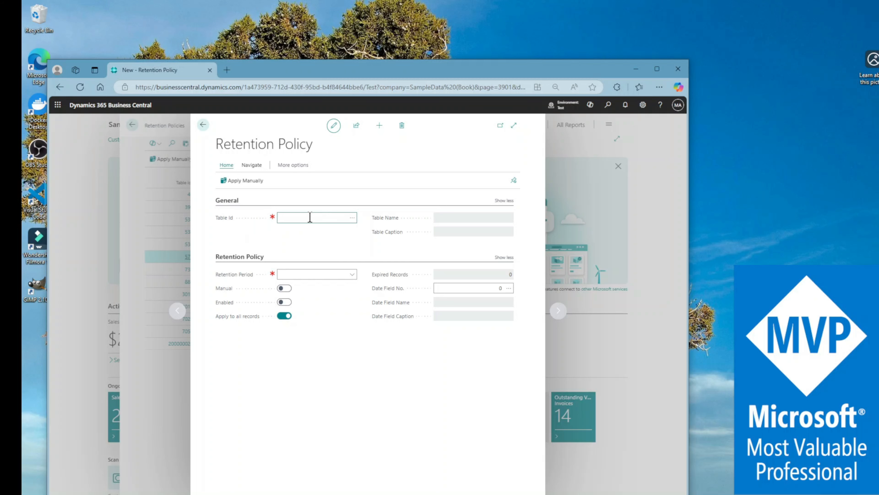
pyautogui.click(353, 218)
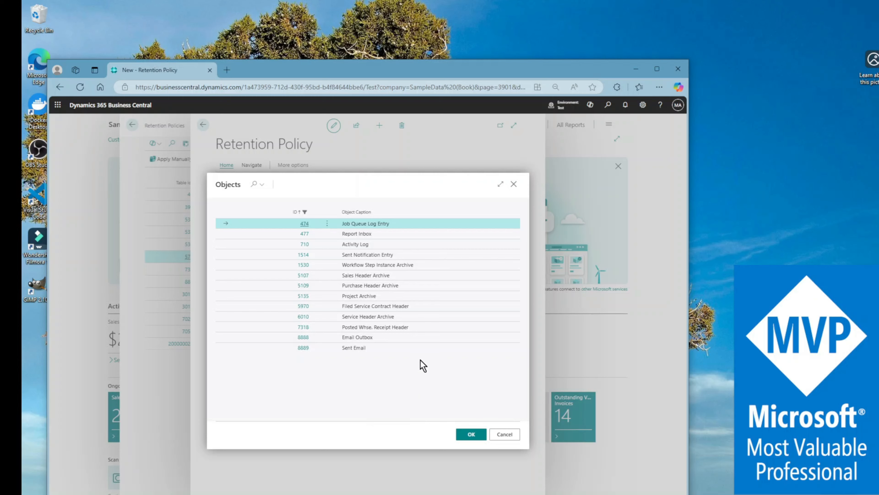
pyautogui.click(514, 185)
pyautogui.click(203, 124)
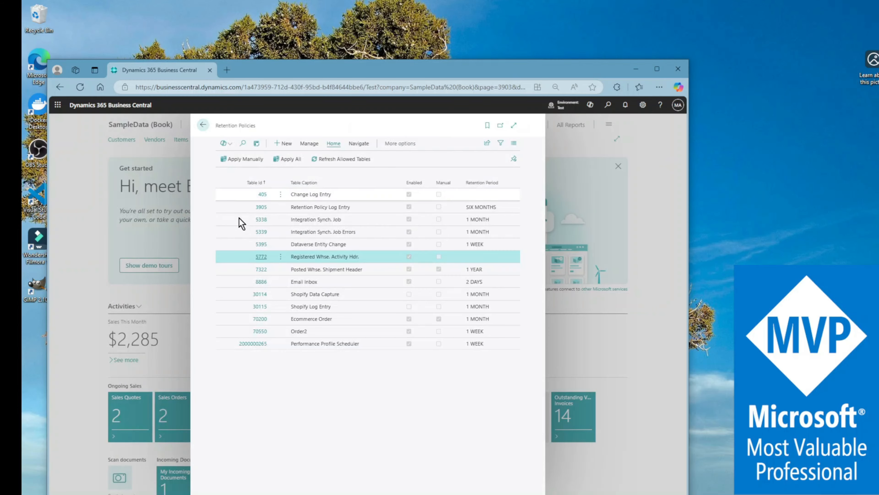
# Step: Check the Registered Whse. Activity Hdr. policy card, close it, and open the Posted Whse. Shipment Header policy
pyautogui.click(263, 258)
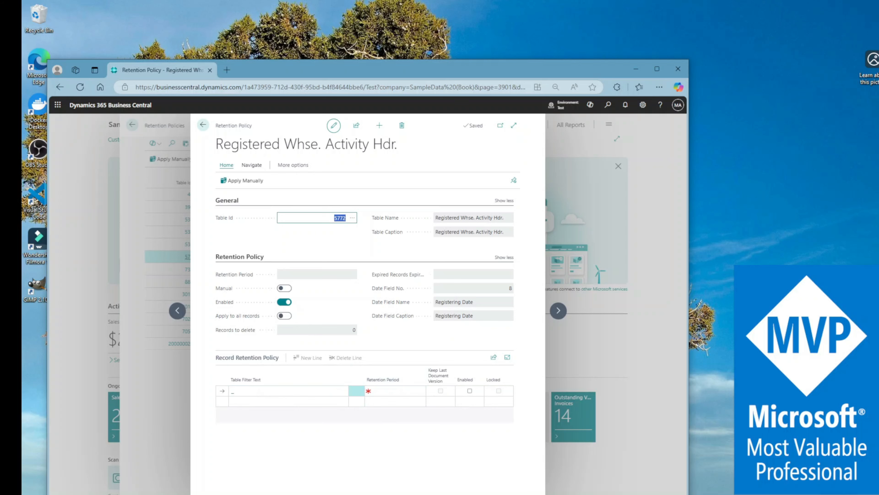
pyautogui.click(203, 125)
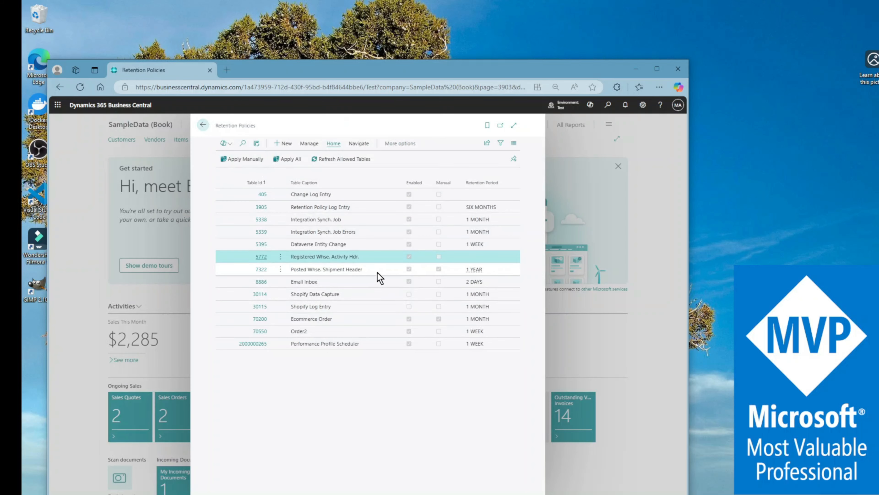
pyautogui.click(337, 271)
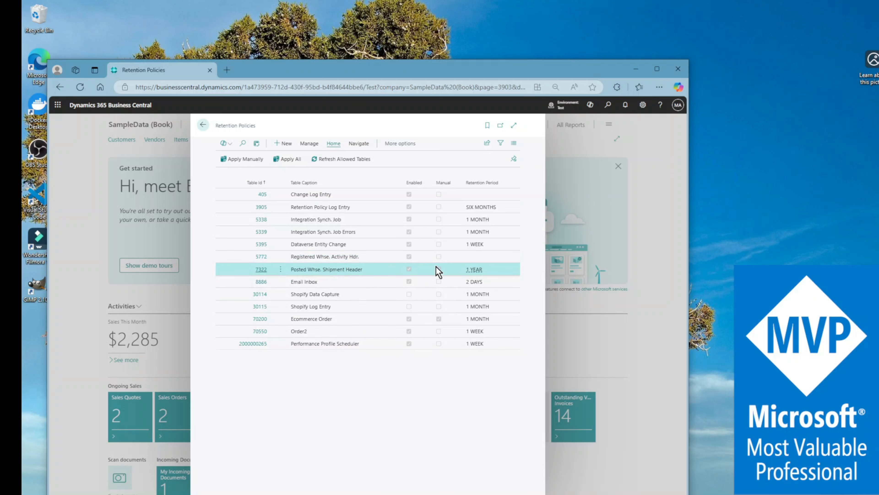
pyautogui.click(262, 269)
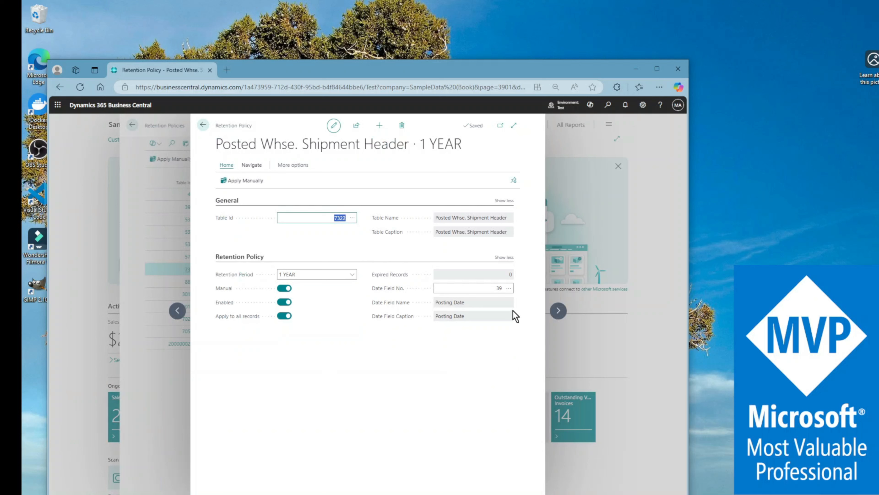
# Step: Examine the date field name and the retention period set in the Posted Whse. Shipment Header policy
pyautogui.click(428, 302)
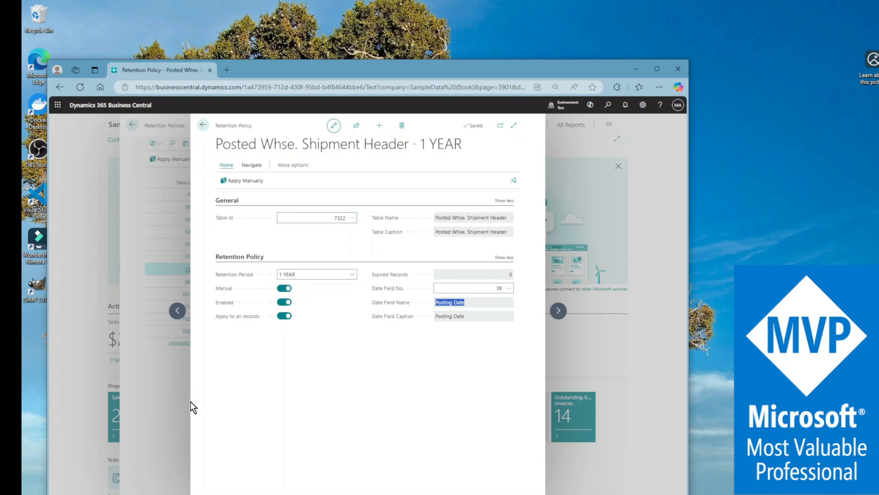
pyautogui.click(475, 304)
pyautogui.moveTo(479, 307); pyautogui.dragTo(434, 304)
pyautogui.click(398, 412)
pyautogui.moveTo(327, 276); pyautogui.dragTo(269, 274)
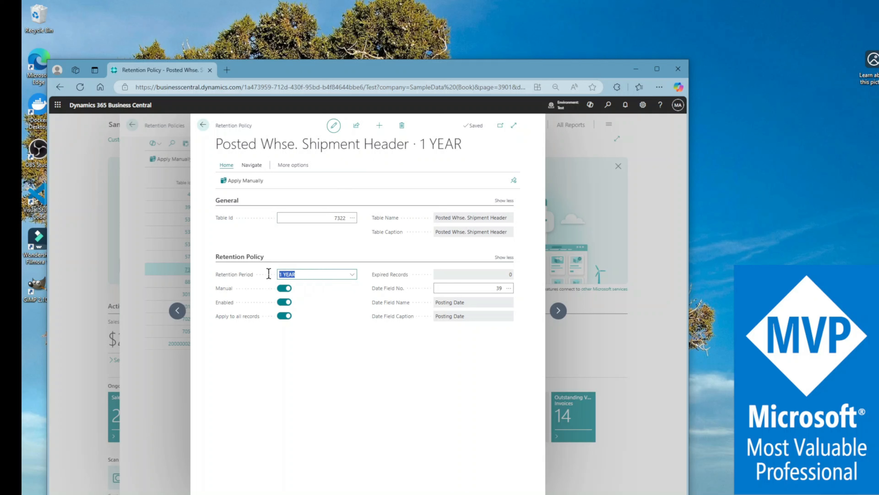
# Step: Browse the retention periods available for the Posted Whse. Shipment Header policy without changing the selection
pyautogui.click(353, 274)
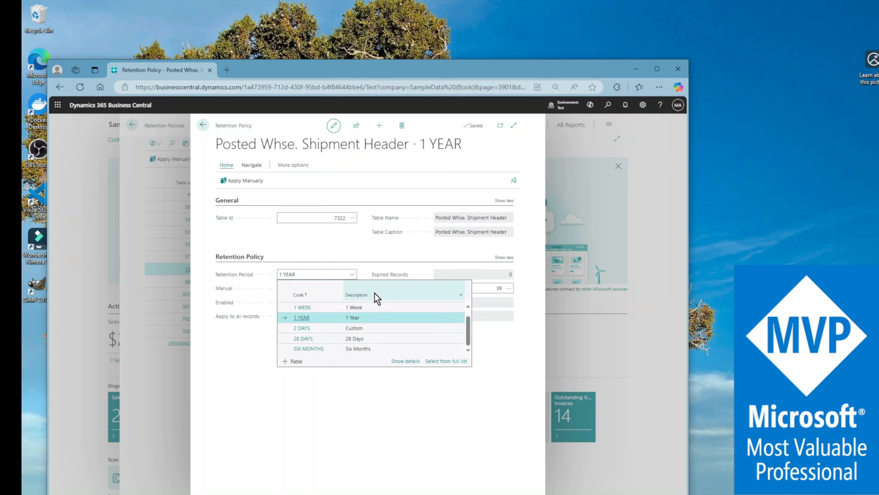
pyautogui.scroll(1, 386, 340)
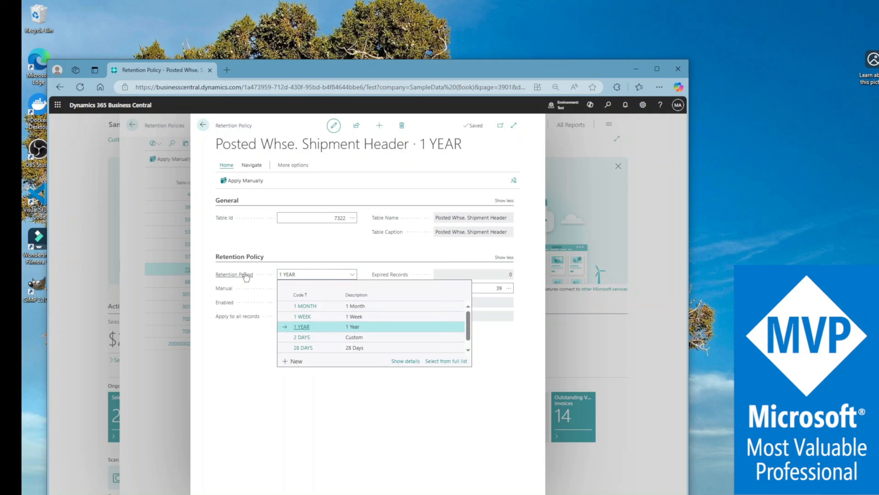
pyautogui.scroll(-1, 386, 328)
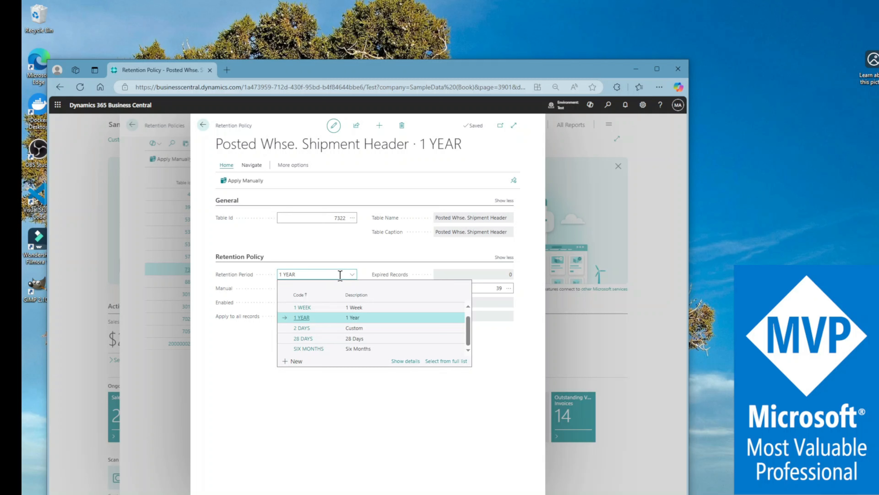
pyautogui.click(270, 402)
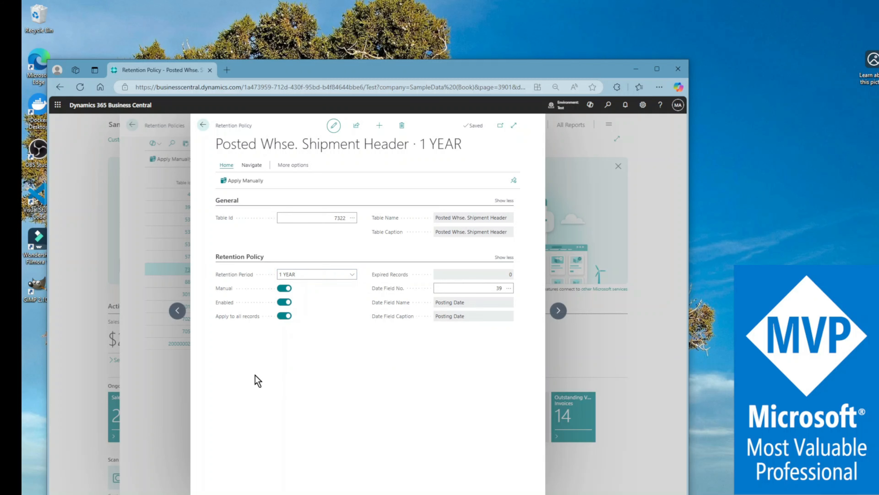
# Step: Turn Apply to all records off and back on in the Posted Whse. Shipment Header policy
pyautogui.click(283, 316)
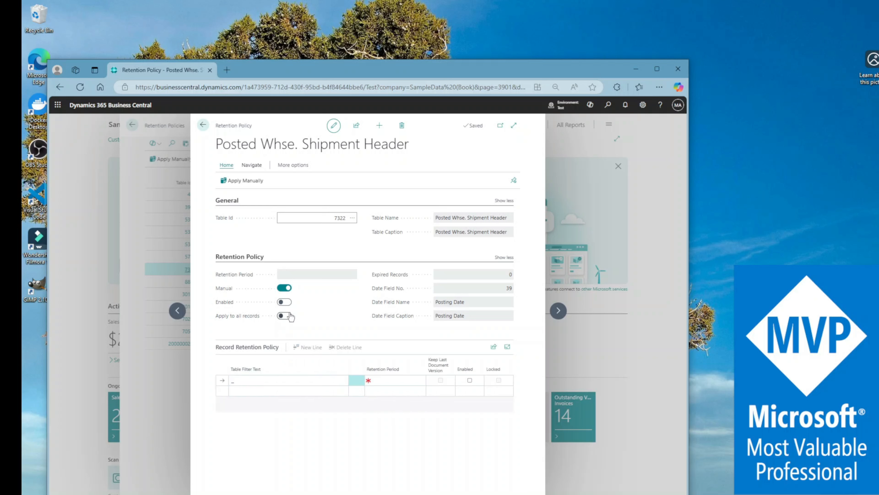
pyautogui.click(284, 316)
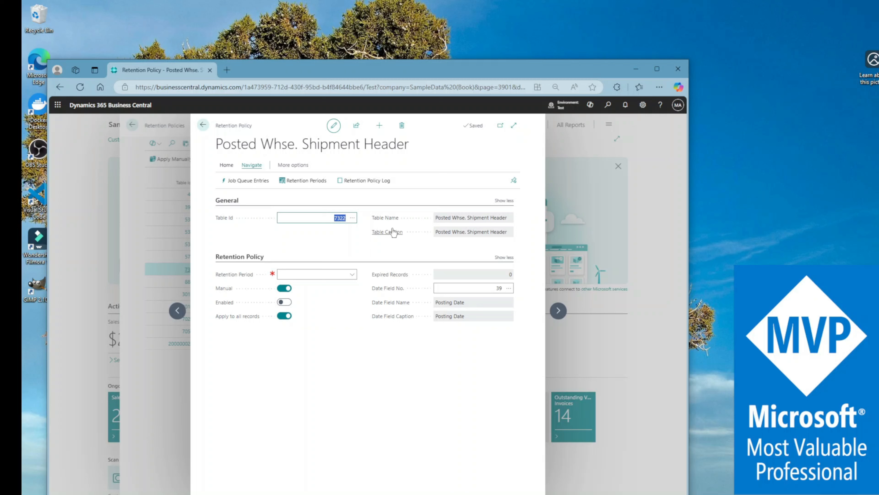
# Step: Browse the selectable tables and retention periods without choosing any, and turn off Apply to all records in the Posted Whse. Shipment Header policy
pyautogui.click(353, 218)
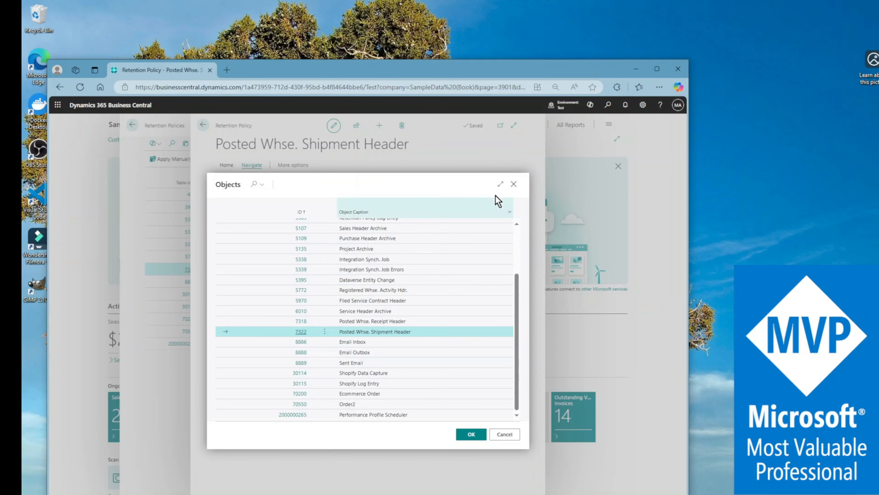
pyautogui.click(512, 437)
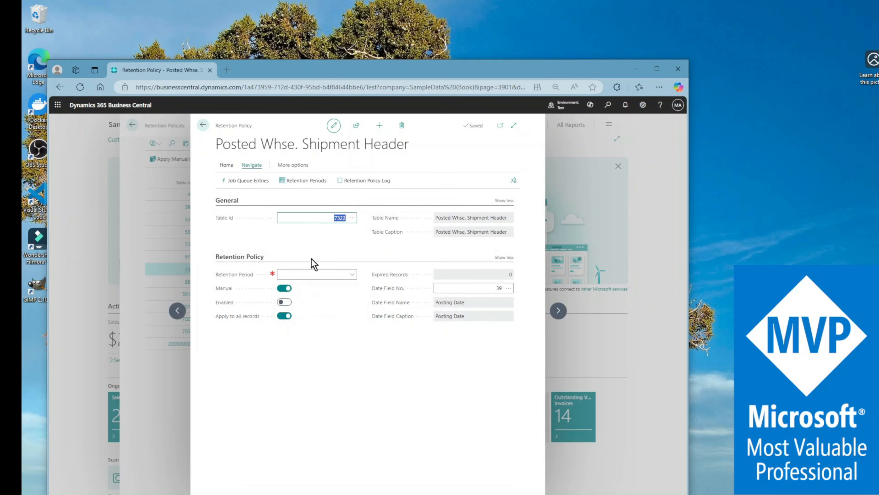
pyautogui.click(352, 275)
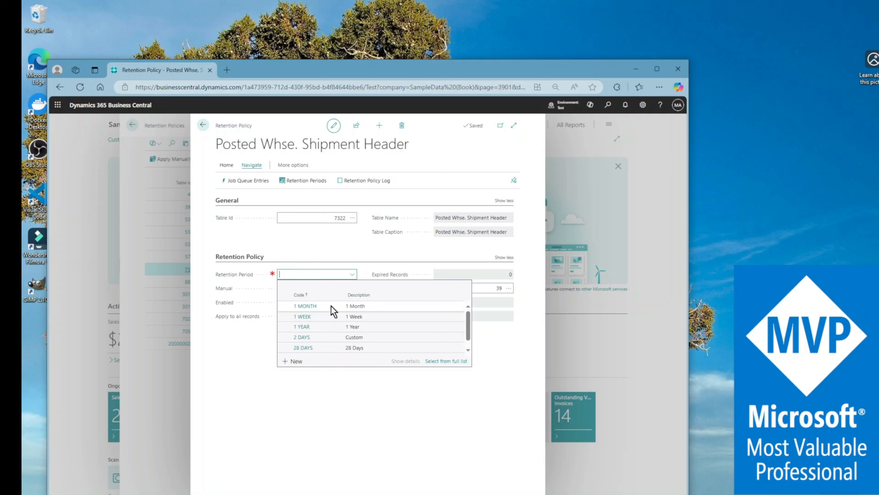
pyautogui.scroll(-1, 331, 306)
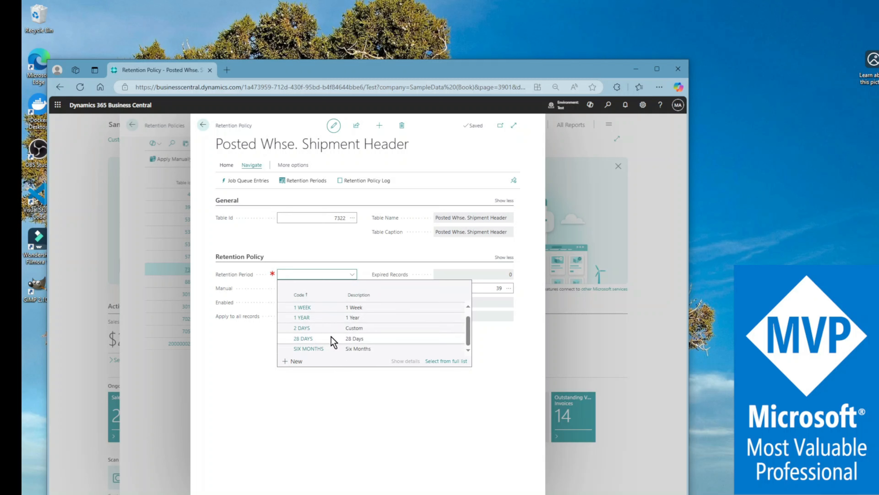
pyautogui.click(276, 435)
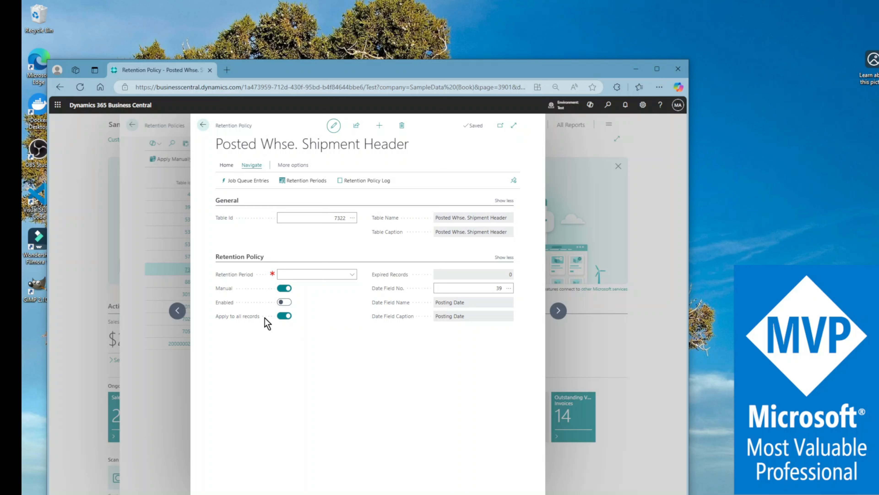
pyautogui.click(280, 317)
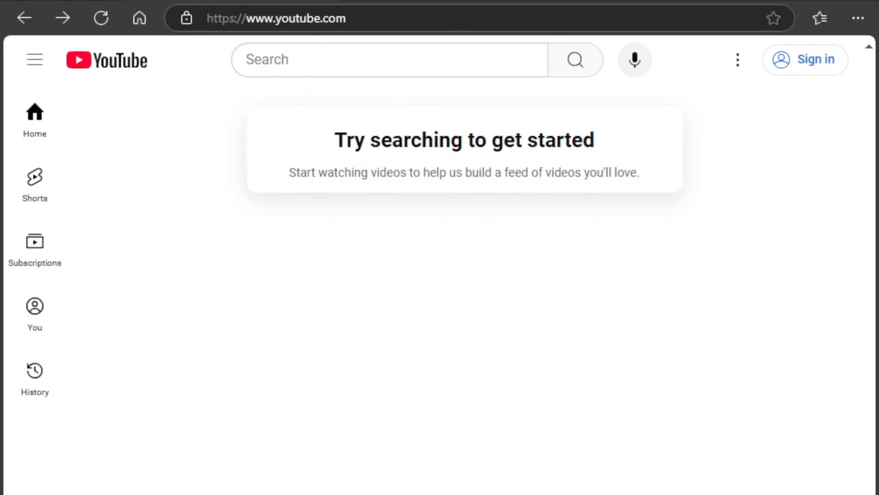
# Step: Switch to YouTube and search for "business central musings"
pyautogui.click(363, 64)
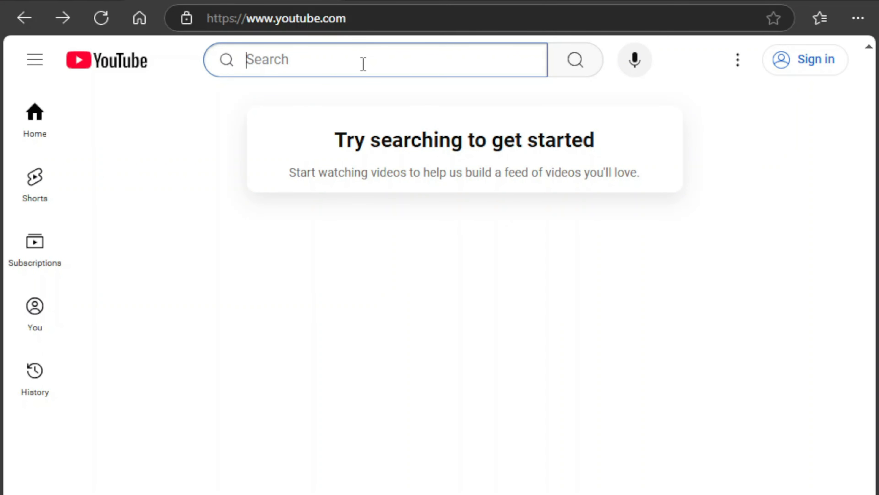
pyautogui.write('business ce')
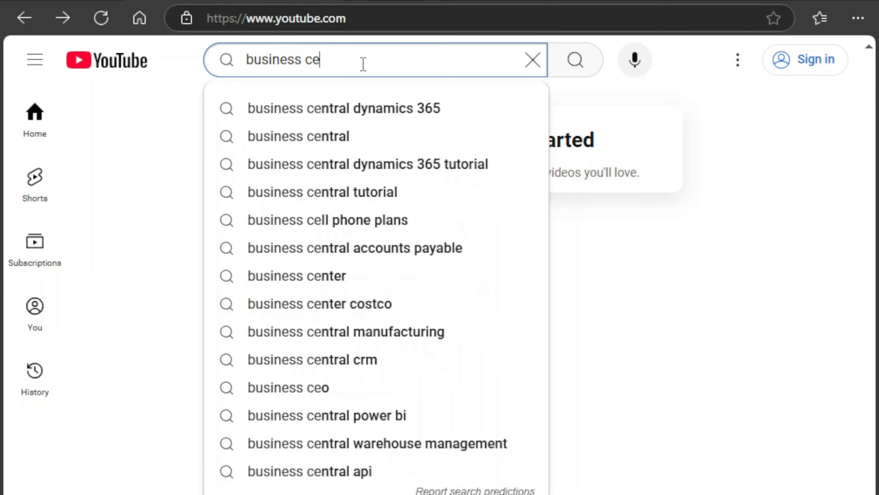
pyautogui.write('ntral musin')
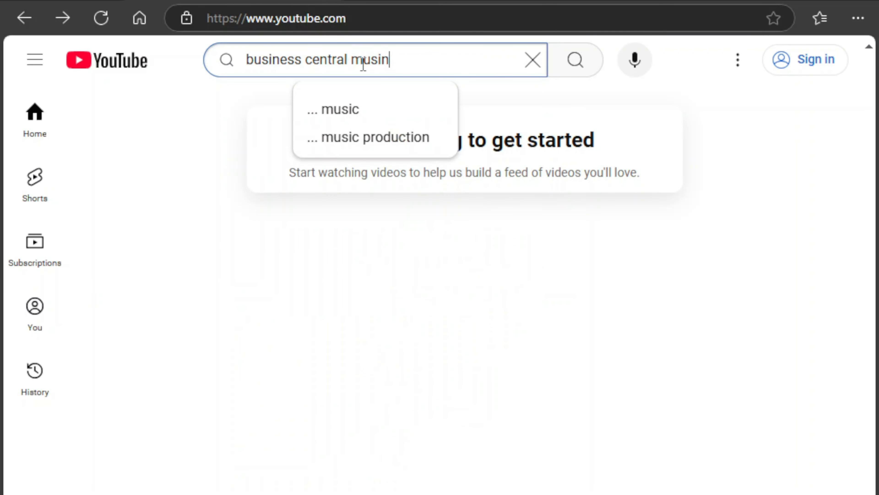
pyautogui.write('gs')
pyautogui.press('Return')
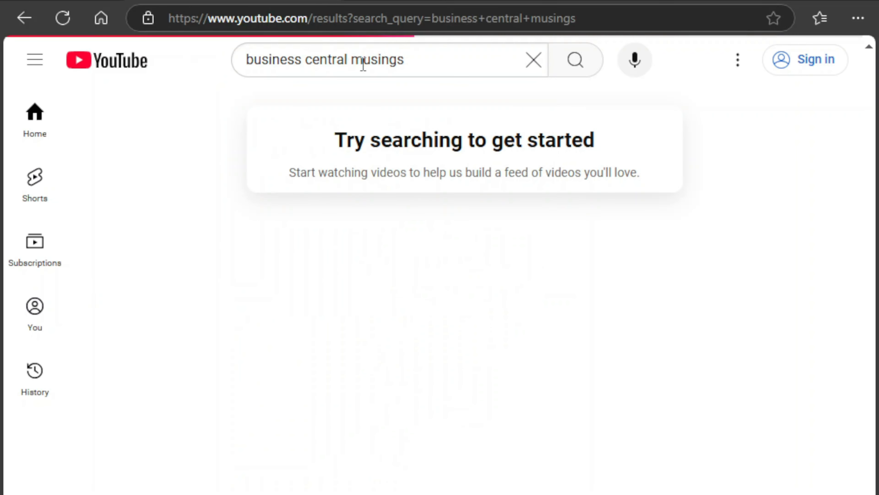